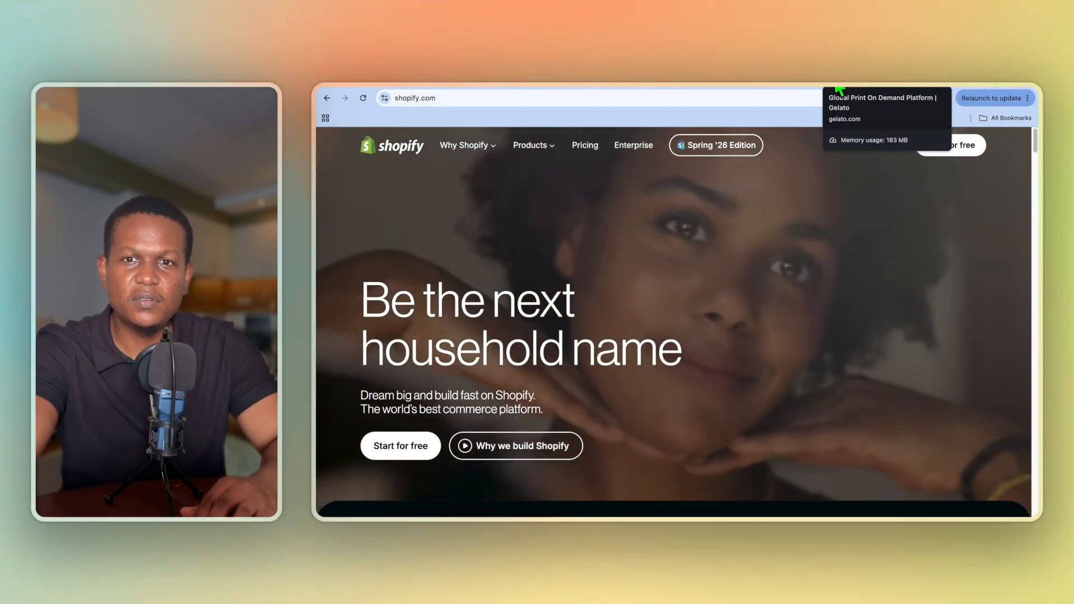
Step: Switch to the Gelato dashboard and review the connected stores and available store integrations
left_click(834, 84)
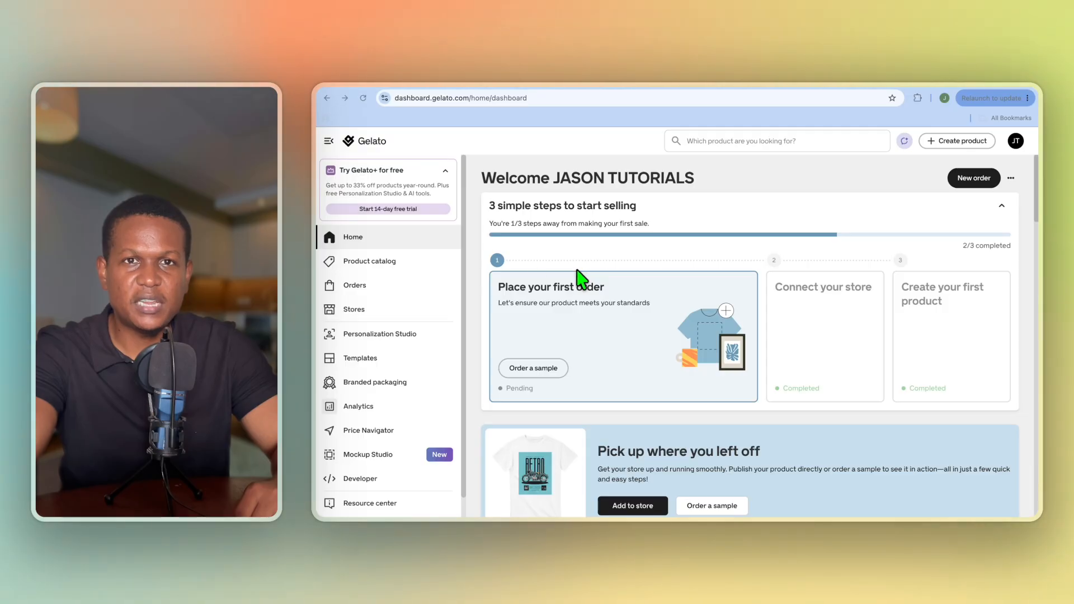
left_click(383, 314)
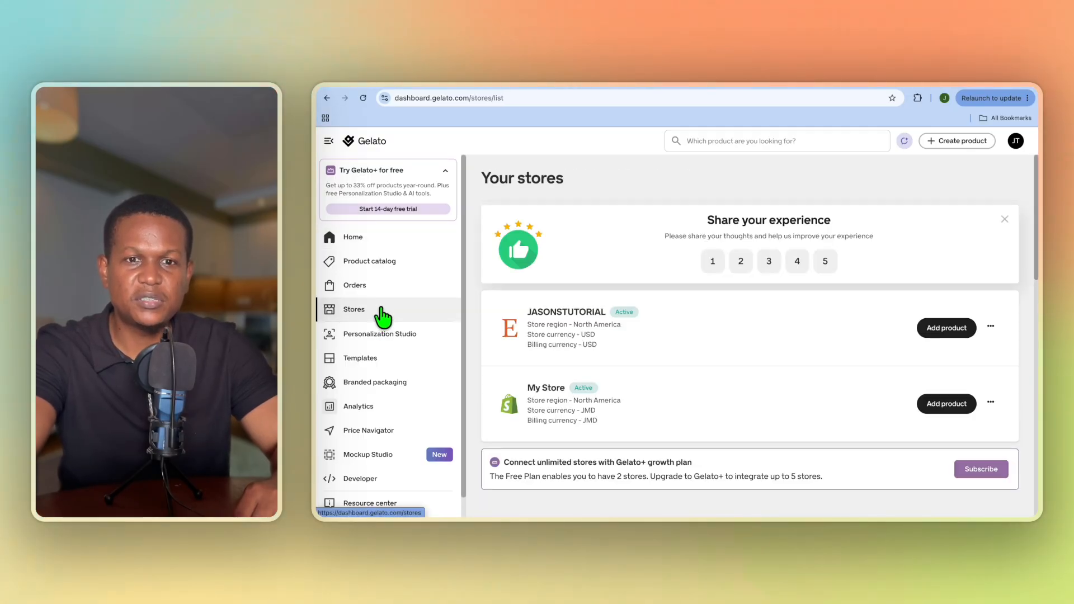
scroll(643, 372, "down", 1)
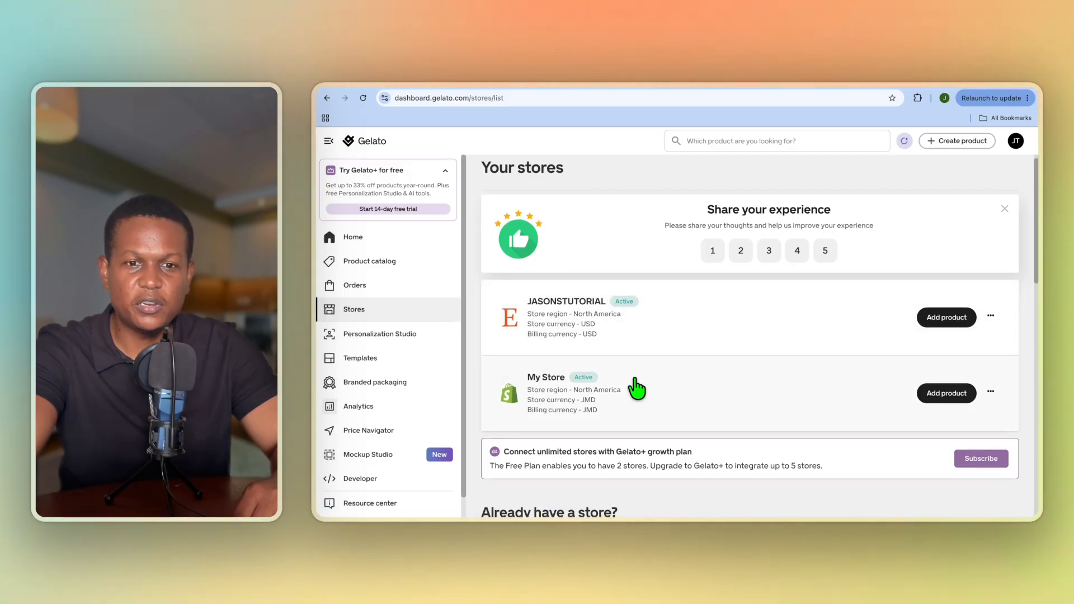
scroll(636, 389, "down", 5)
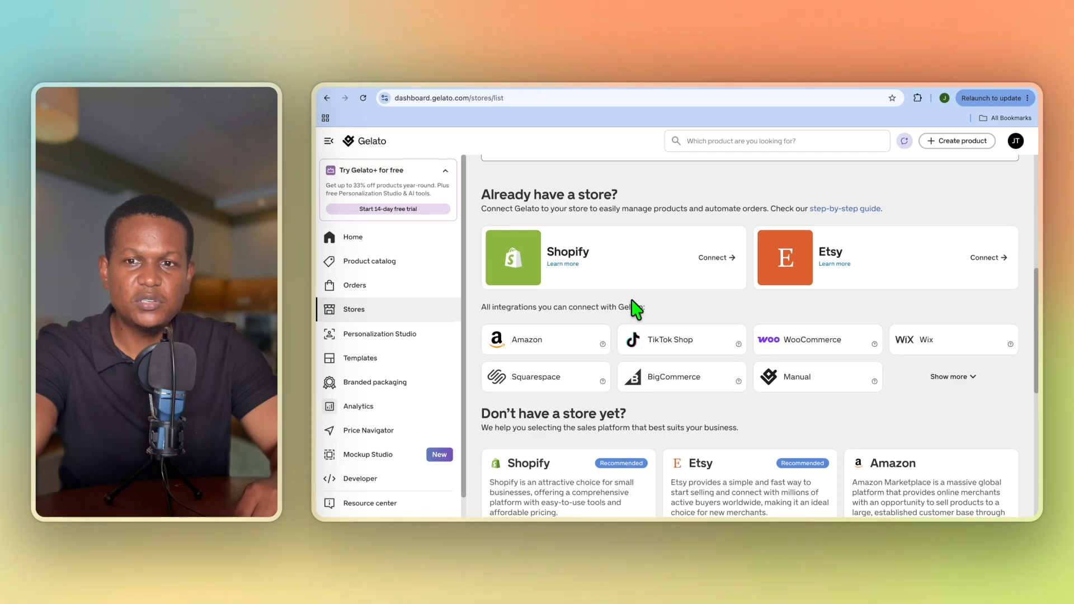
scroll(636, 308, "up", 1)
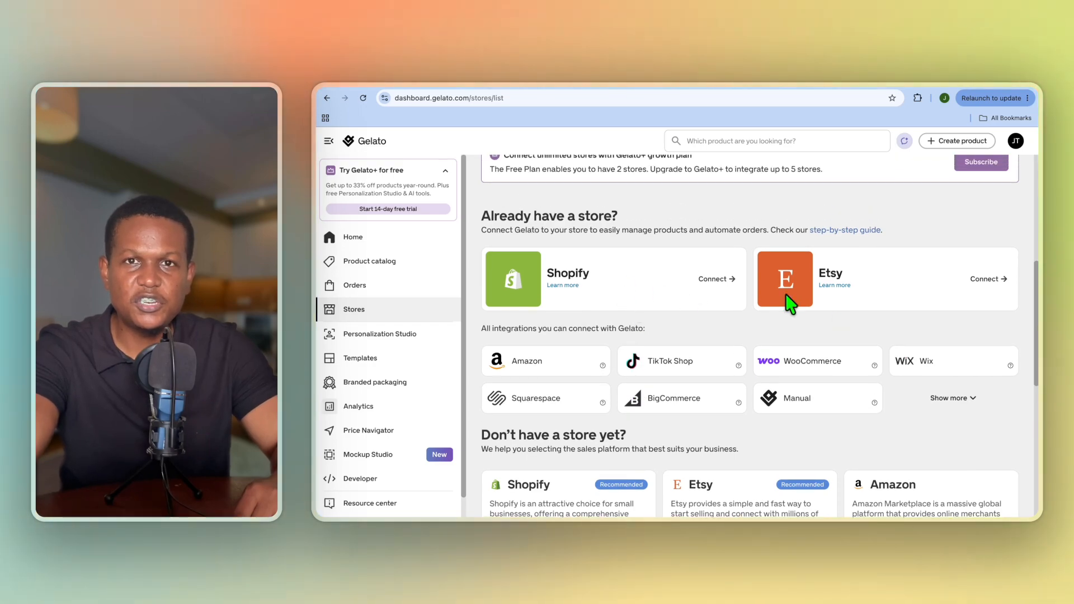
Step: Try to connect another Etsy store to Gelato
left_click(989, 279)
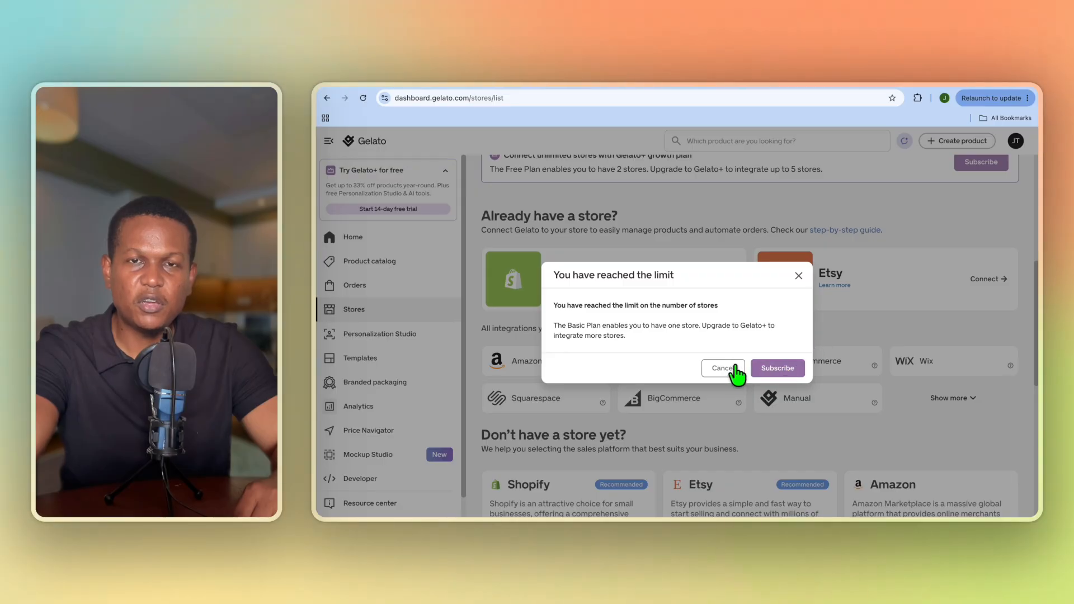
left_click(716, 367)
scroll(666, 342, "up", 5)
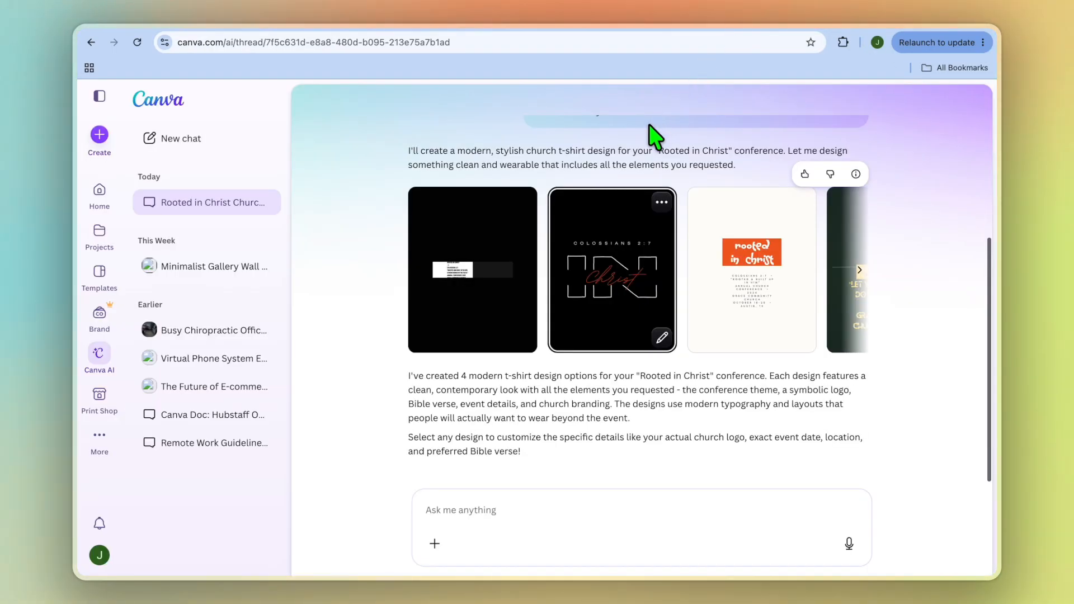
Step: Review the church T-shirt prompt and the generated Rooted in Christ designs in the Canva AI chat
scroll(490, 330, "up", 4)
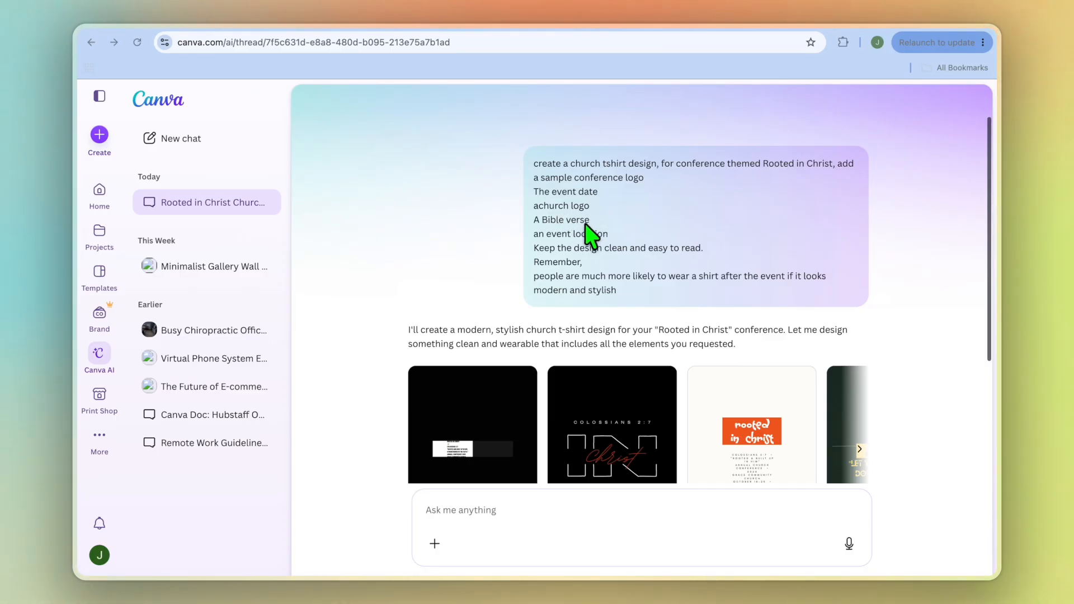
scroll(593, 258, "down", 1)
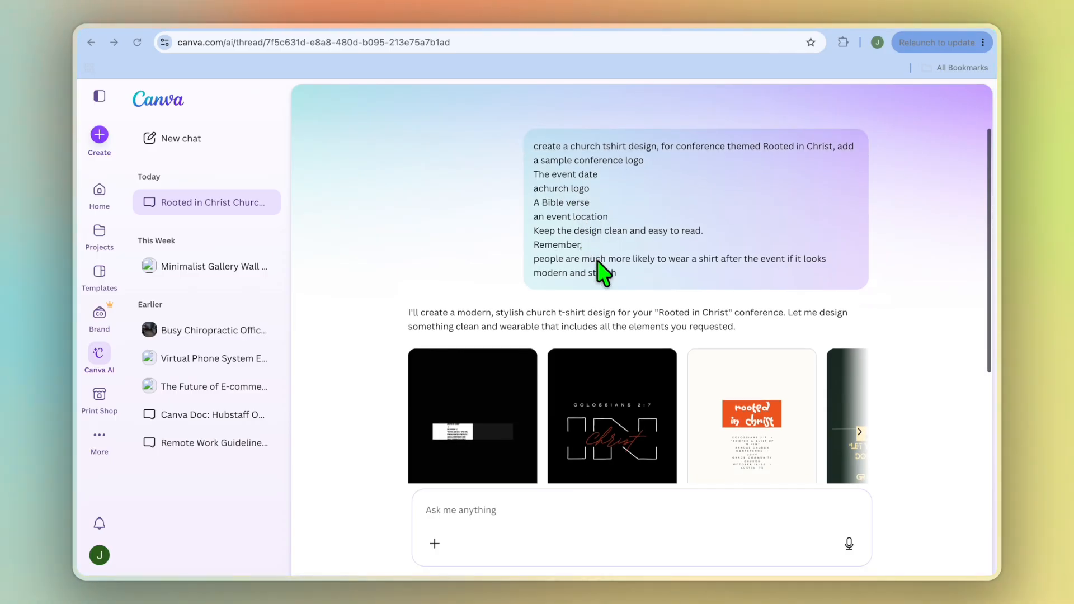
scroll(564, 389, "down", 1)
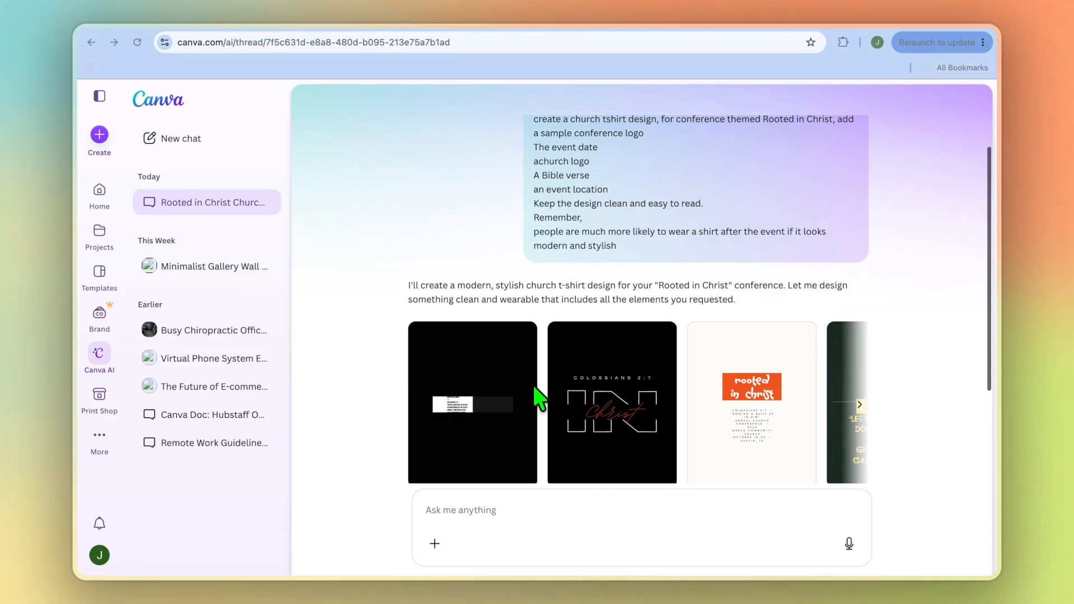
scroll(715, 407, "down", 4)
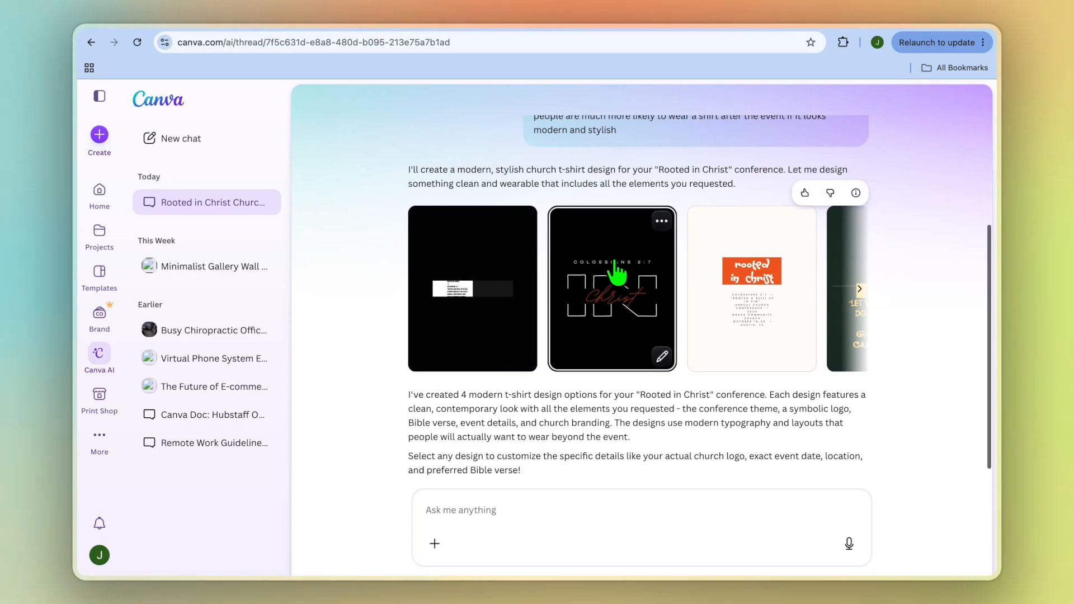
Step: View the Rooted in Christ Conference Tee design in the Canva editor and check its Bible verse in the COLOSSIANS 2:7 search results
left_click(763, 29)
left_click(592, 287)
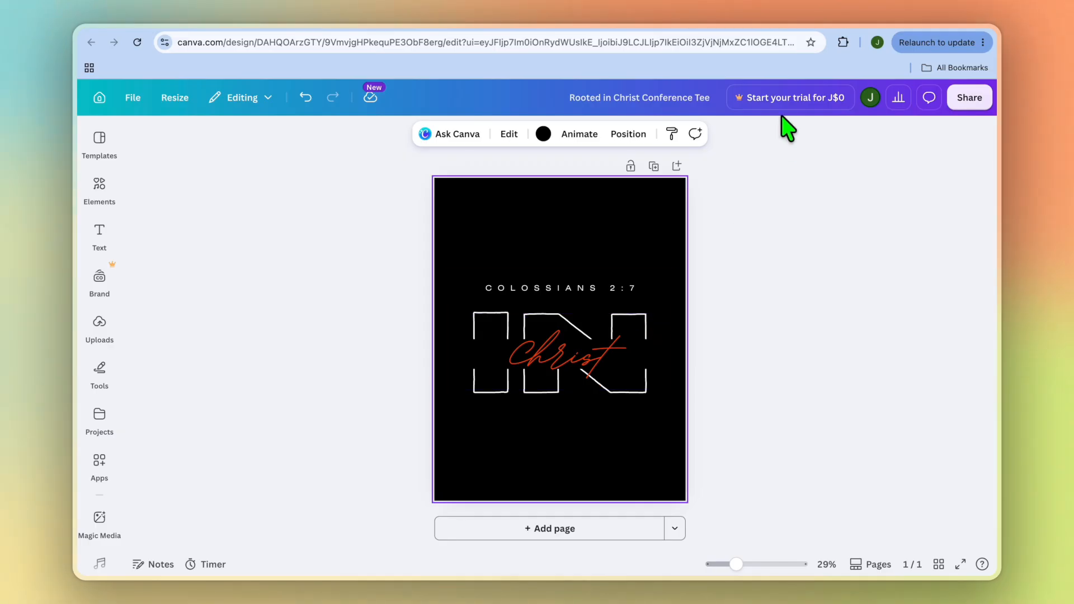
left_click(783, 29)
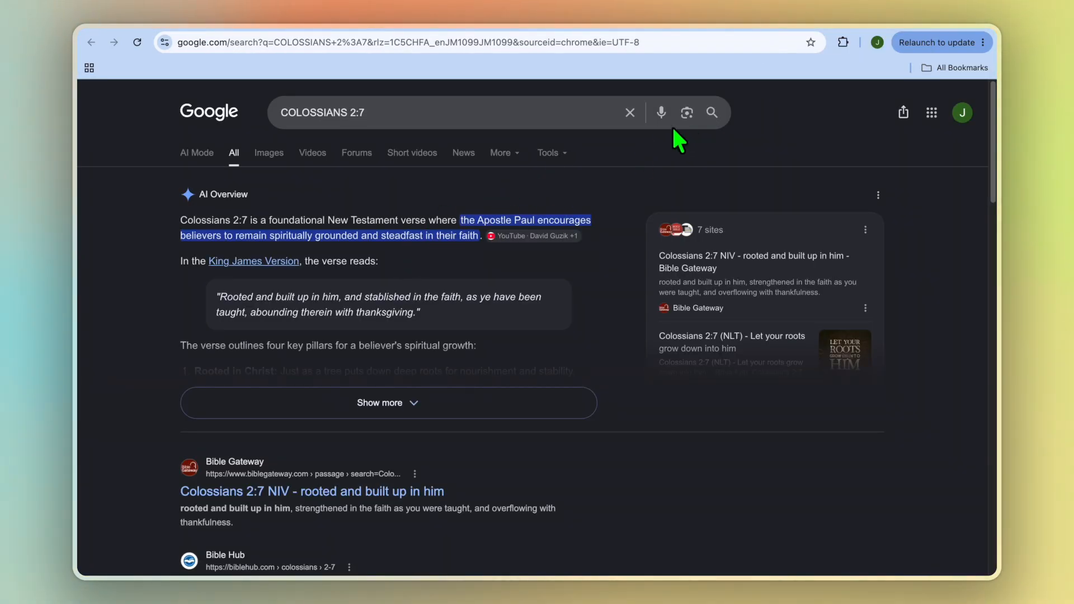
Step: Download the Rooted in Christ Conference Tee design from Canva as a PNG and save it to the Desktop
left_click(757, 32)
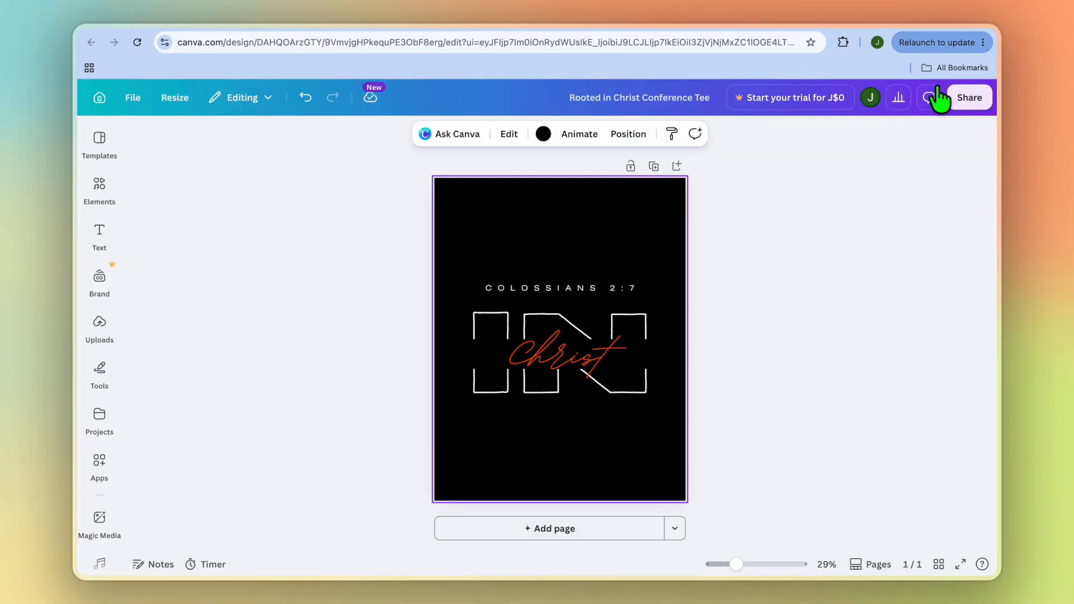
left_click(977, 100)
left_click(761, 408)
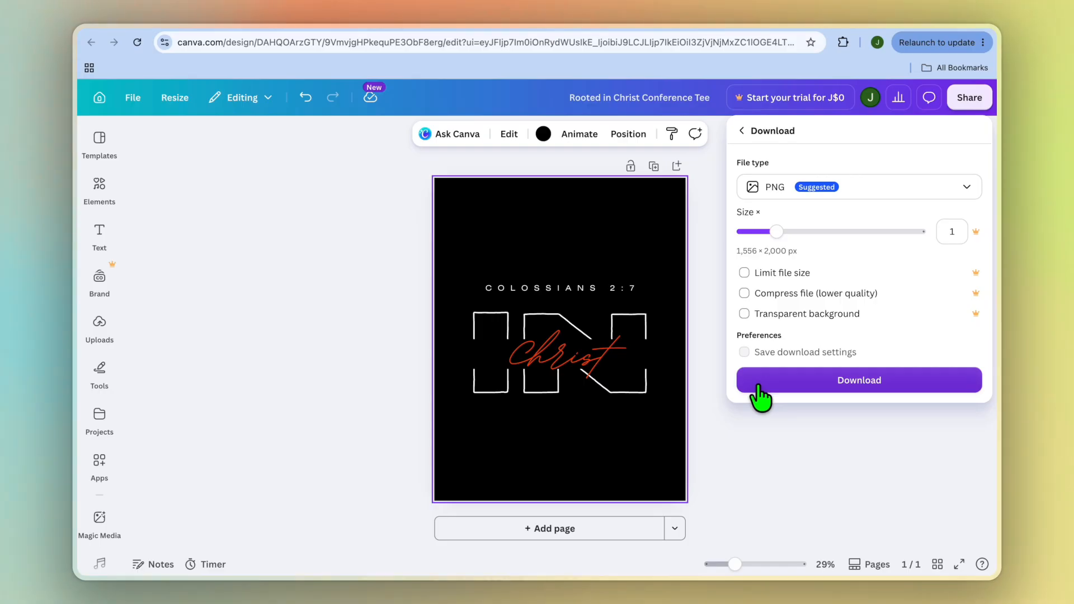
left_click(758, 386)
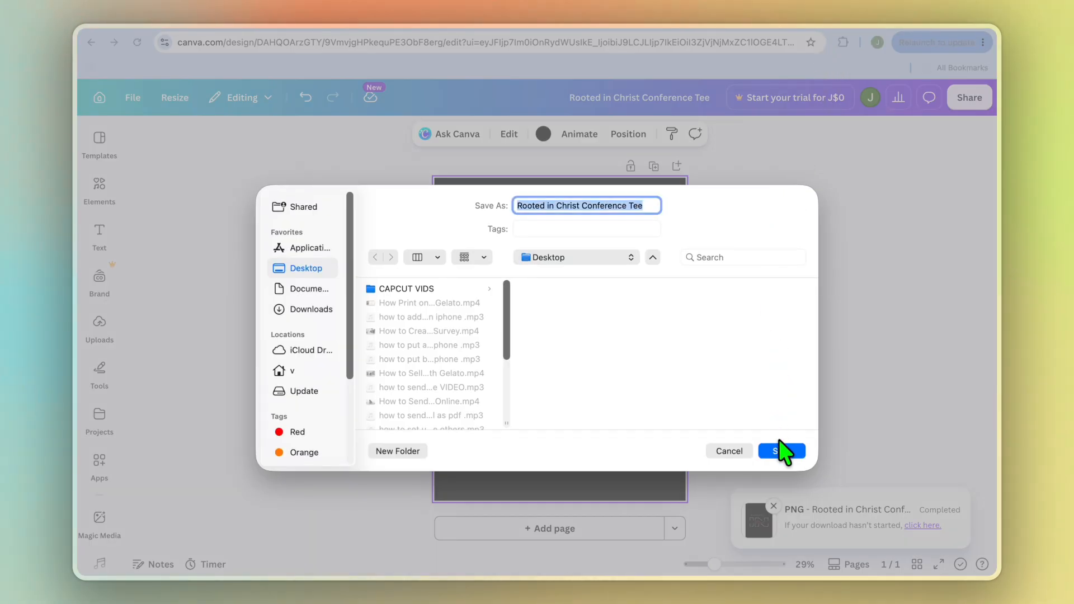
left_click(783, 452)
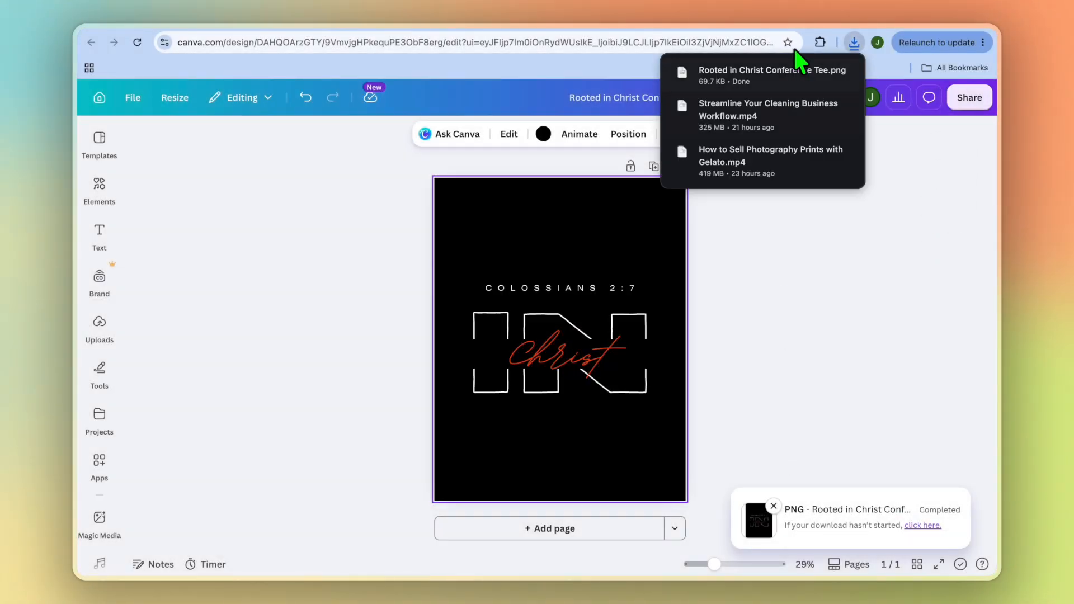
Step: Switch to Gelato and open the Heavyweight Unisex Crewneck T-shirt | Gildan 5000 from the men's T-shirts catalog
left_click(816, 34)
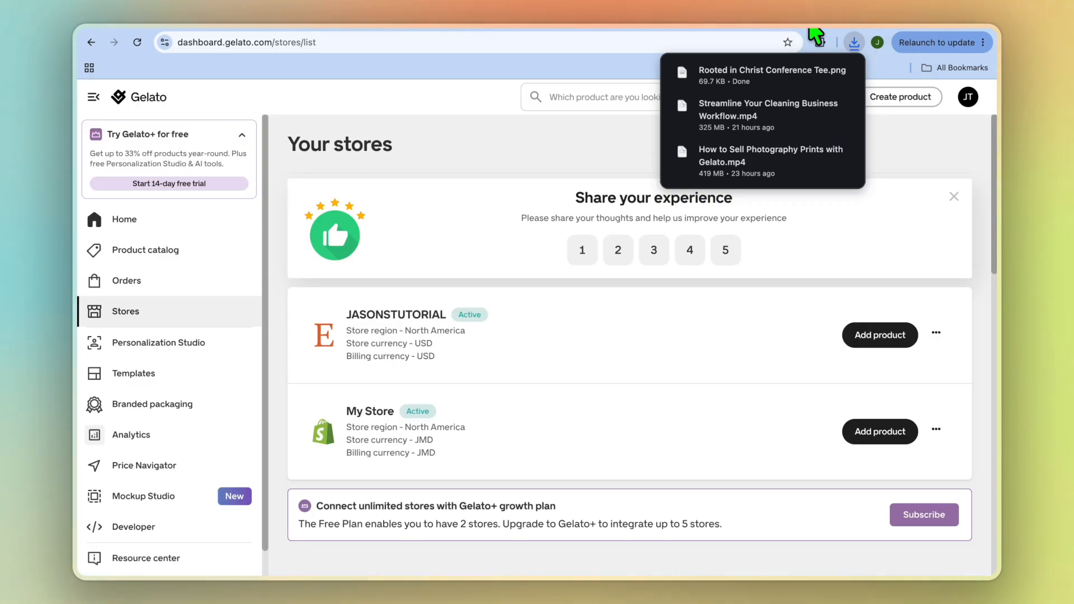
left_click(197, 265)
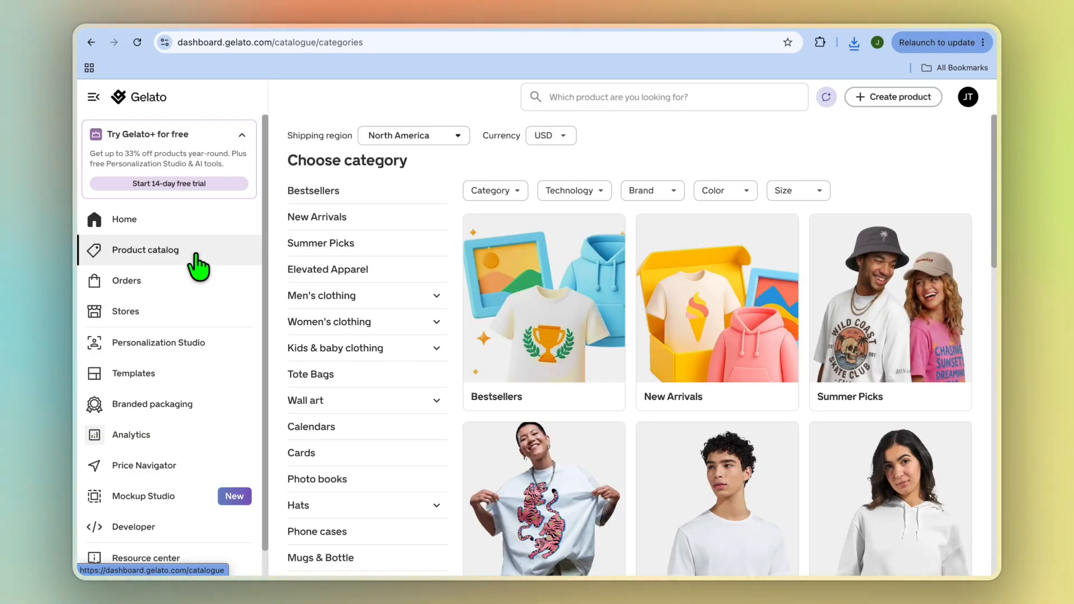
left_click(371, 299)
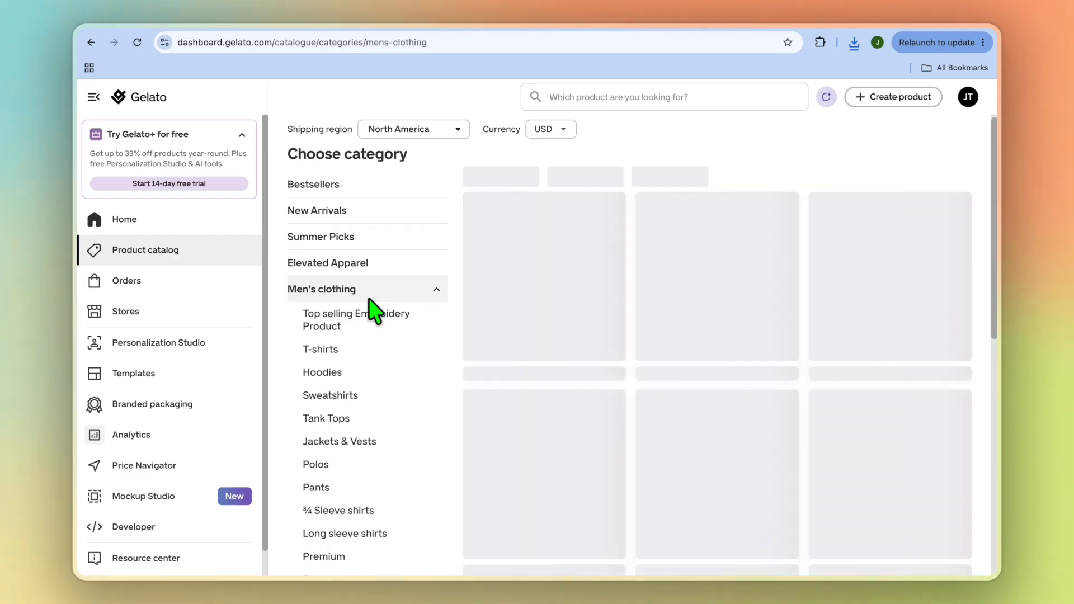
left_click(346, 352)
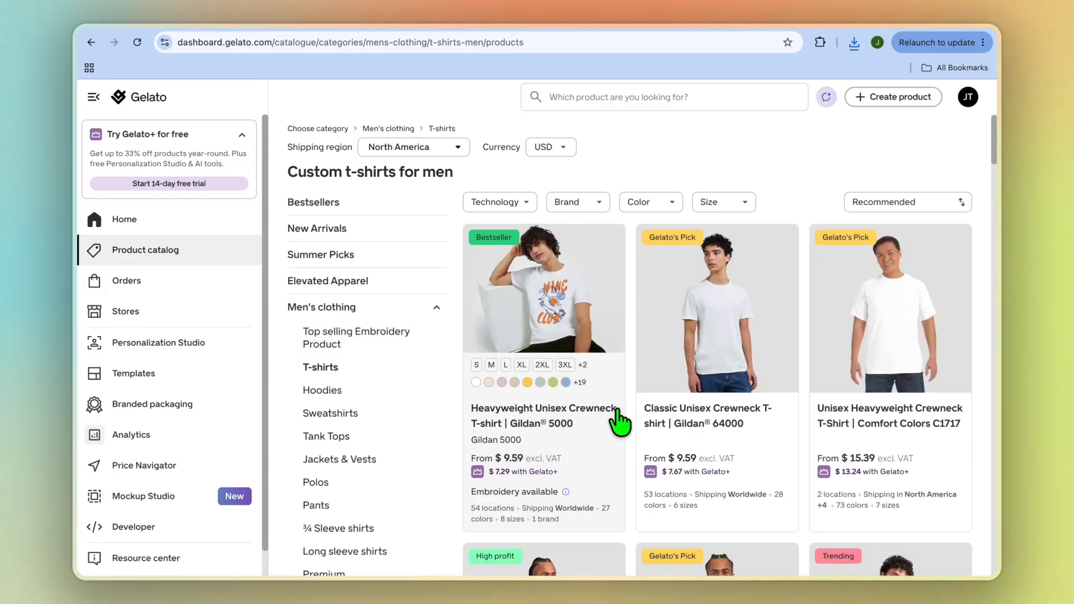
scroll(625, 426, "down", 5)
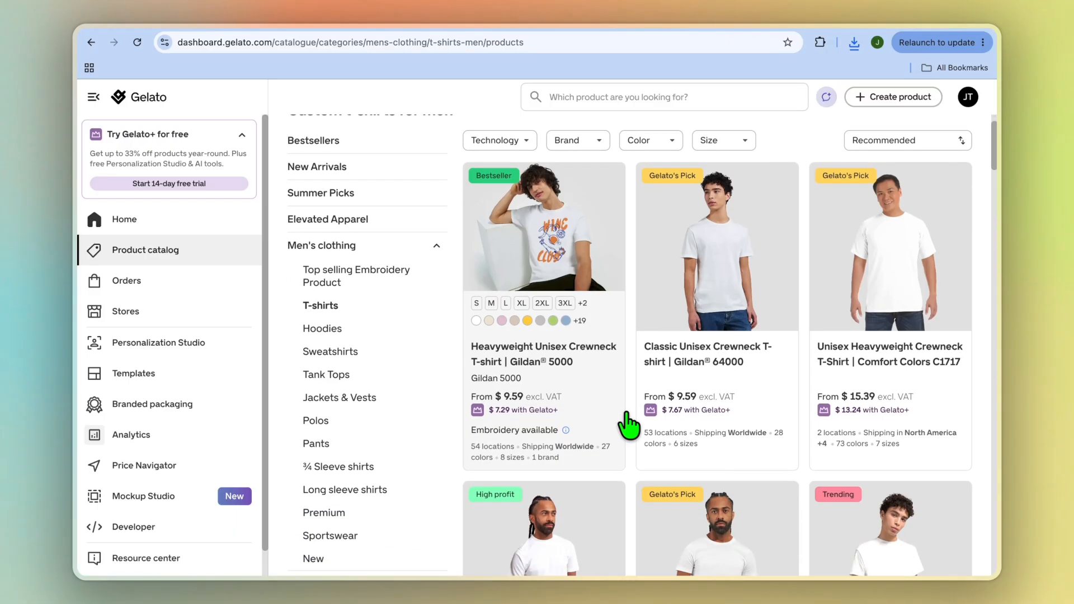
scroll(750, 447, "up", 3)
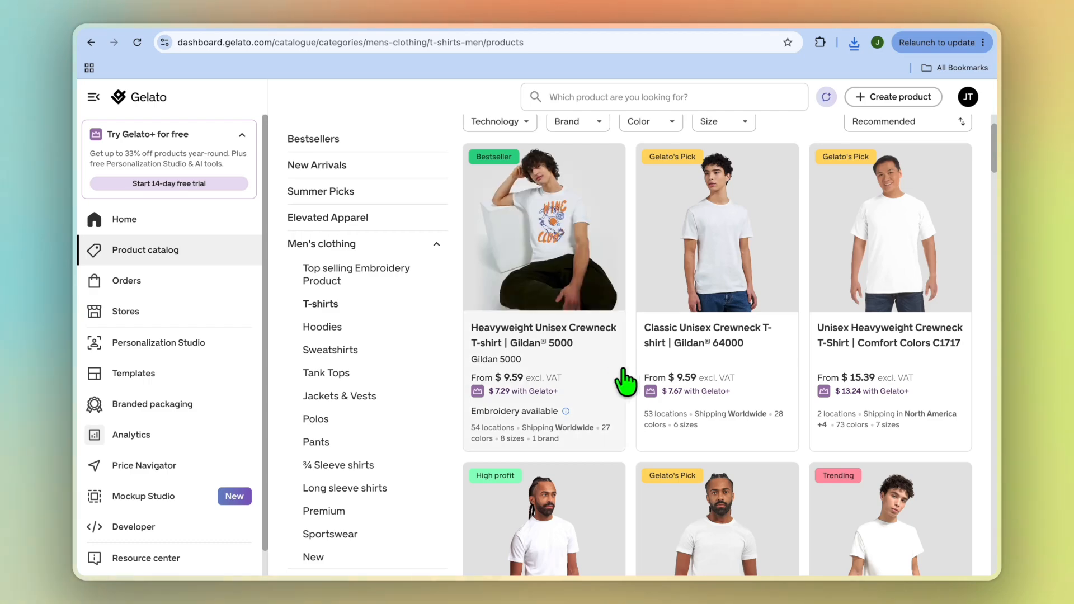
left_click(557, 229)
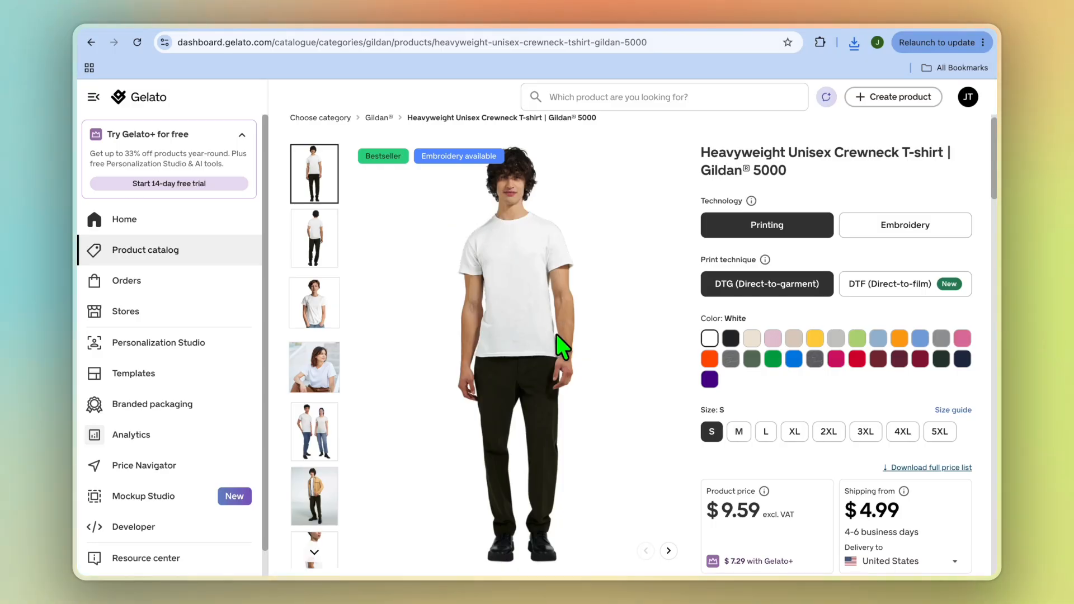
Step: Add the Gildan 5000 T-shirt to the Shopify store named My Store
scroll(671, 358, "down", 5)
left_click(768, 343)
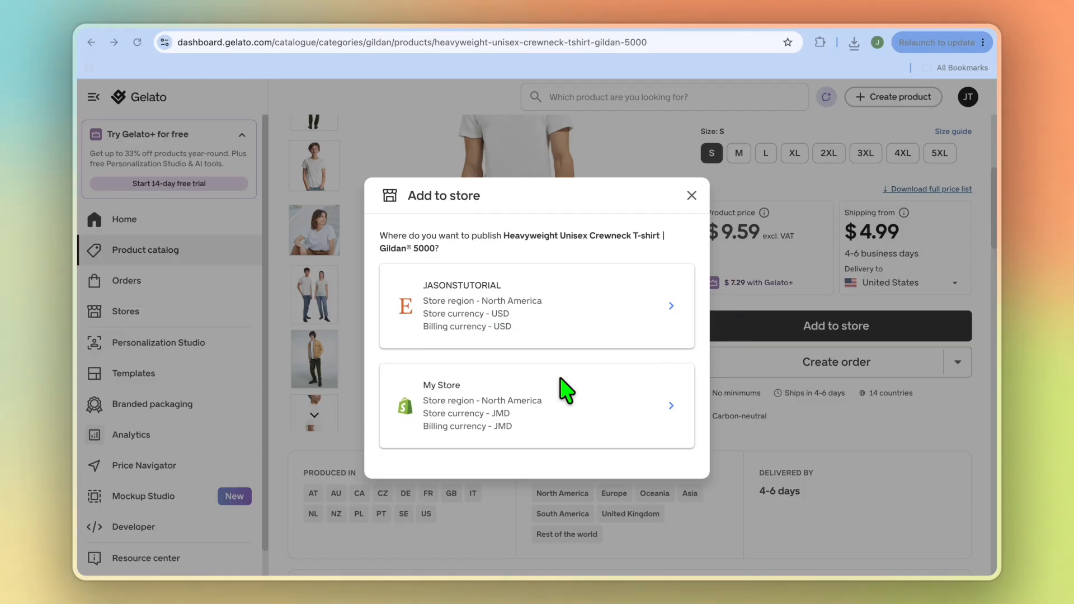
left_click(497, 407)
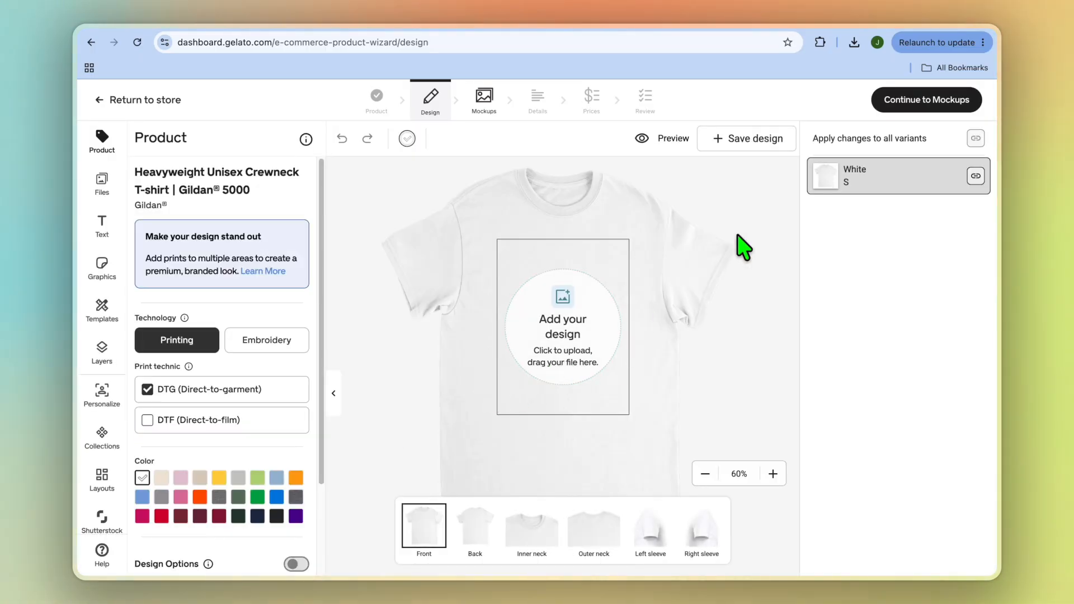
Step: Place the downloaded Rooted in Christ Conference Tee.png in the print area on the shirt's front
left_click(854, 43)
left_click_drag(749, 112, 552, 336)
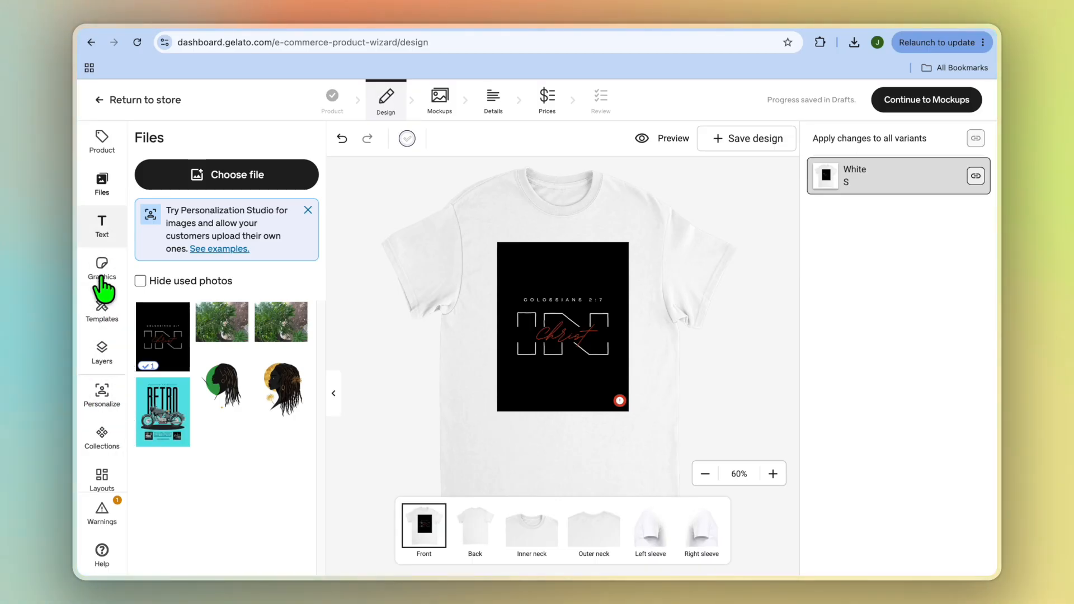
left_click(578, 427)
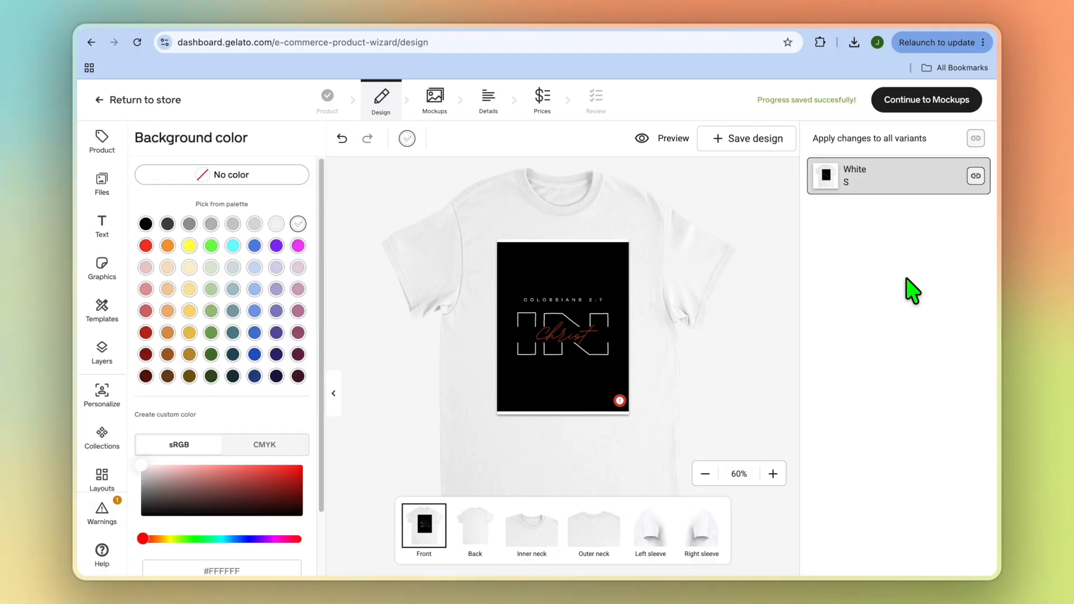
Step: Add the second flat front-view mockup to the product's selection and continue to the product details
left_click(914, 109)
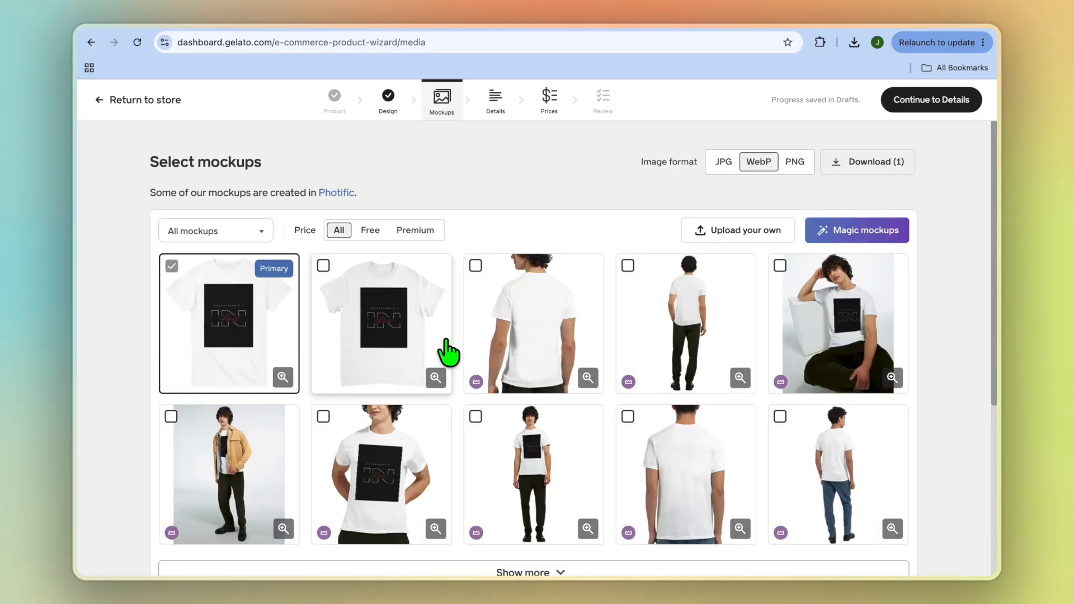
left_click(323, 265)
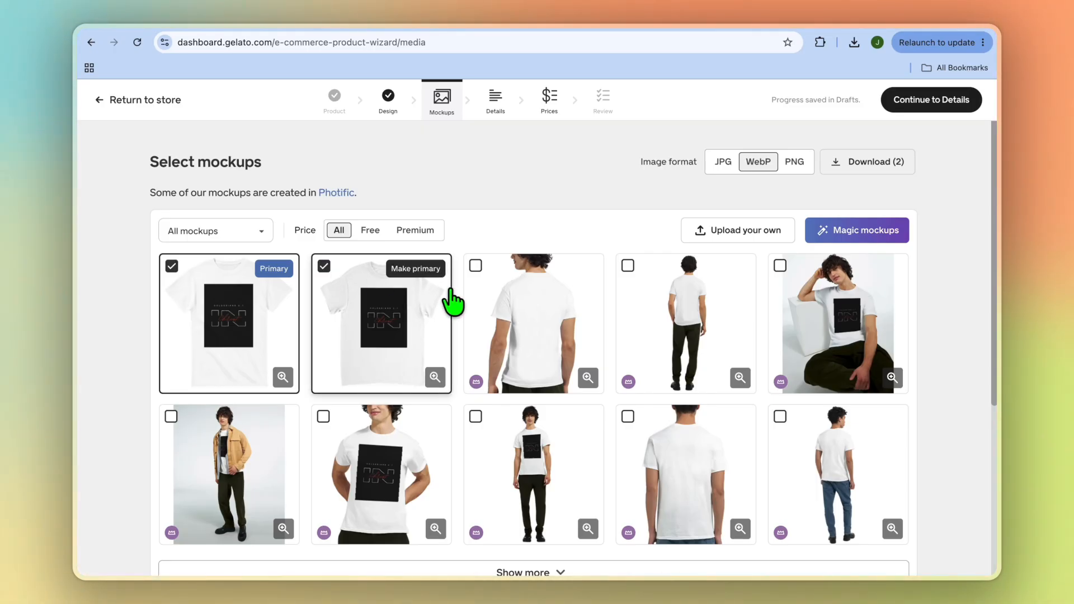
left_click(914, 101)
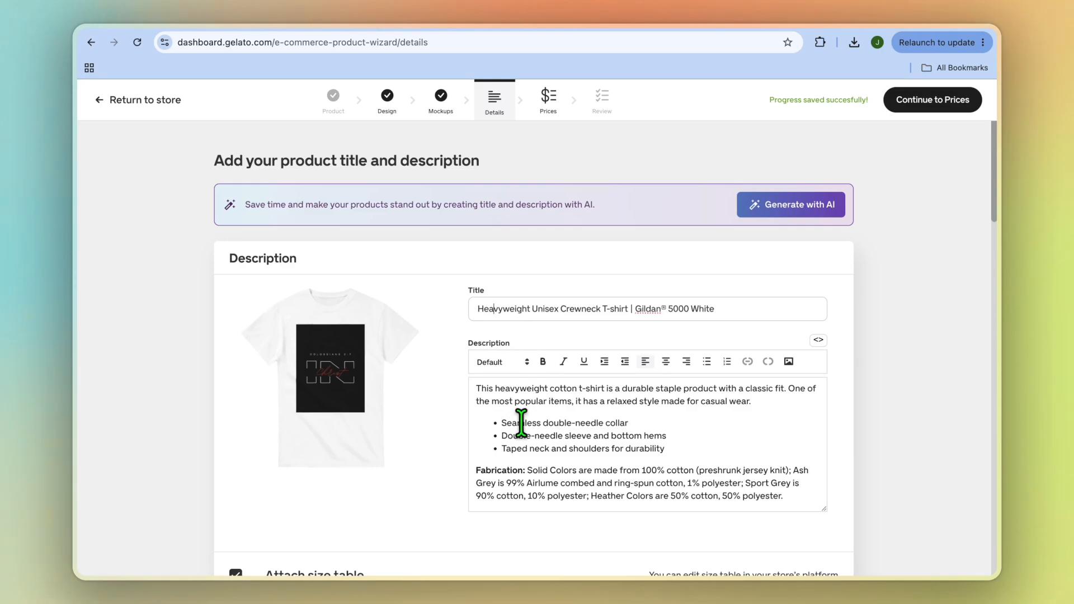
Step: Review the product's description, size tables, care instructions and store settings, and continue to pricing
scroll(520, 424, "down", 5)
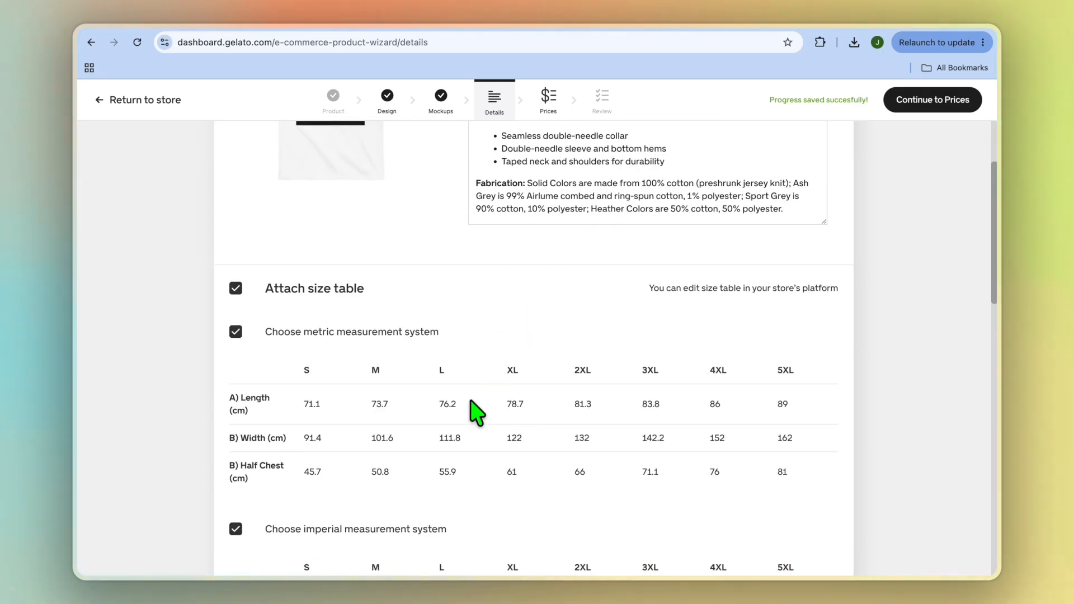
scroll(472, 394, "down", 3)
scroll(473, 384, "down", 8)
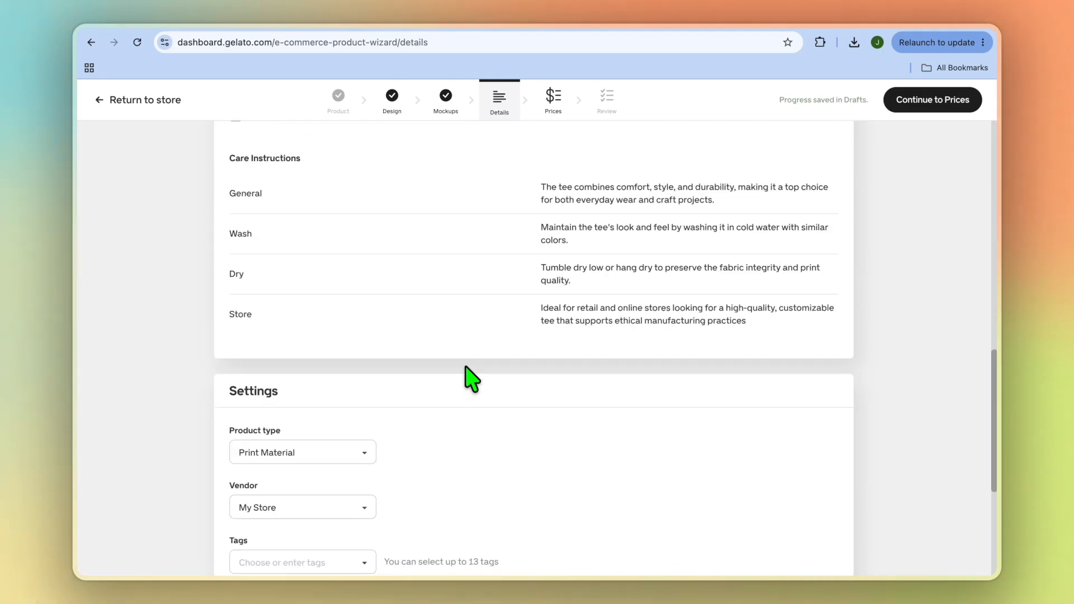
scroll(471, 379, "down", 5)
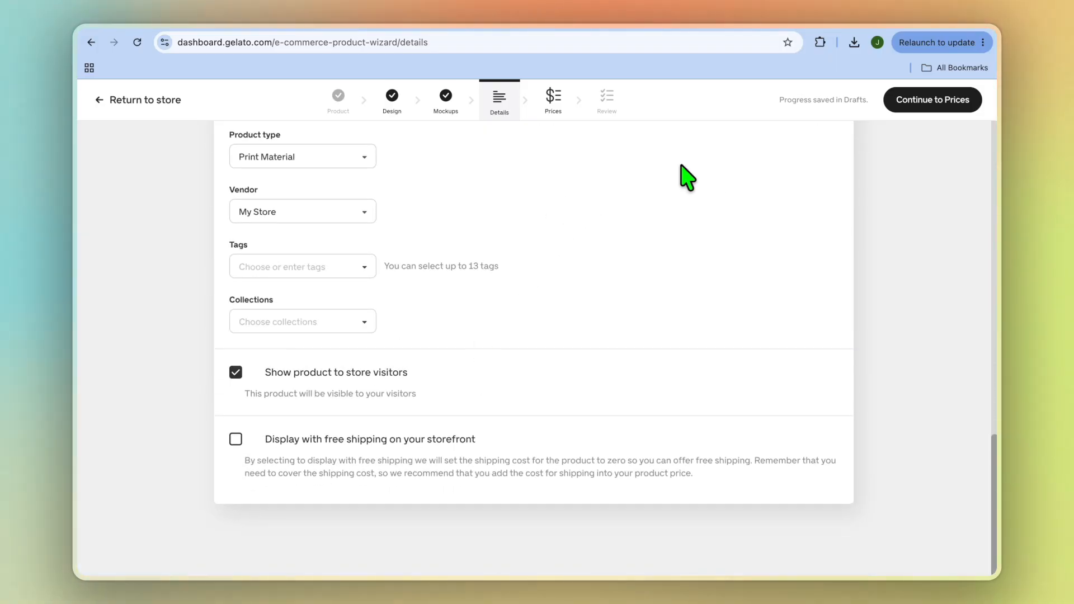
left_click(943, 100)
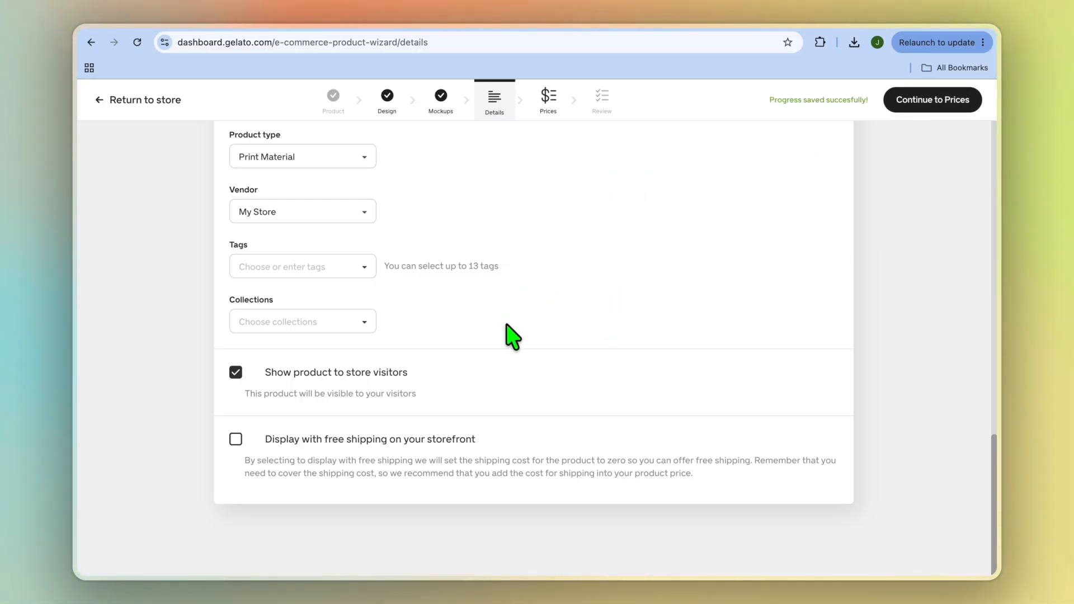
Step: Continue past the product details, keep the suggested retail price at the 50% profit margin, and publish the T-shirt to the store
scroll(510, 335, "up", 6)
scroll(512, 336, "up", 9)
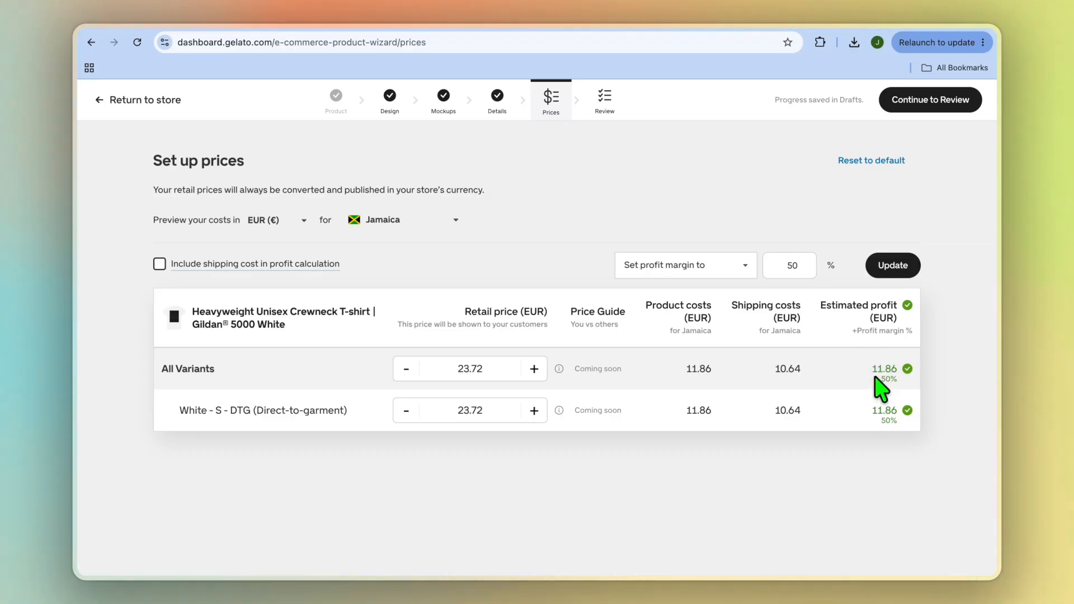
left_click(927, 100)
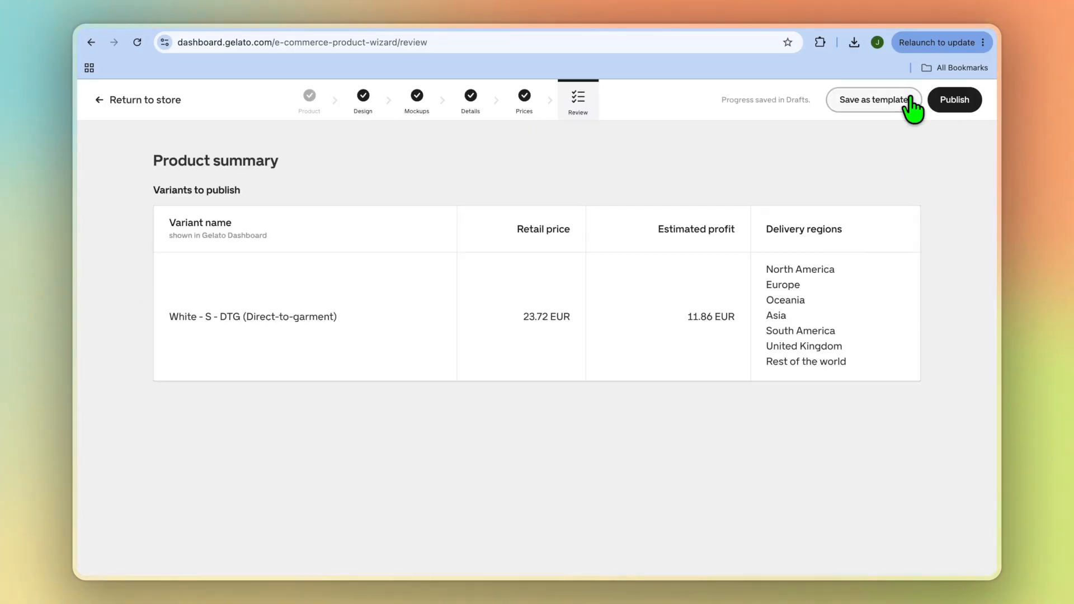
left_click(963, 103)
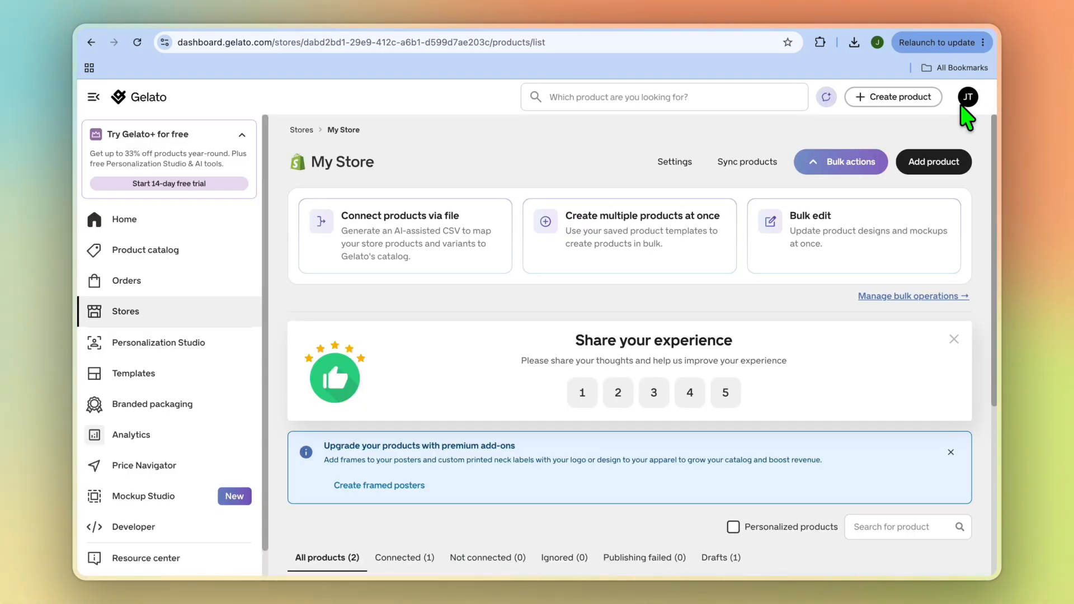
Step: Switch to the Shopify admin and preview the published Gildan 5000 T-shirt on the storefront to examine its mockups, price and description
left_click(822, 19)
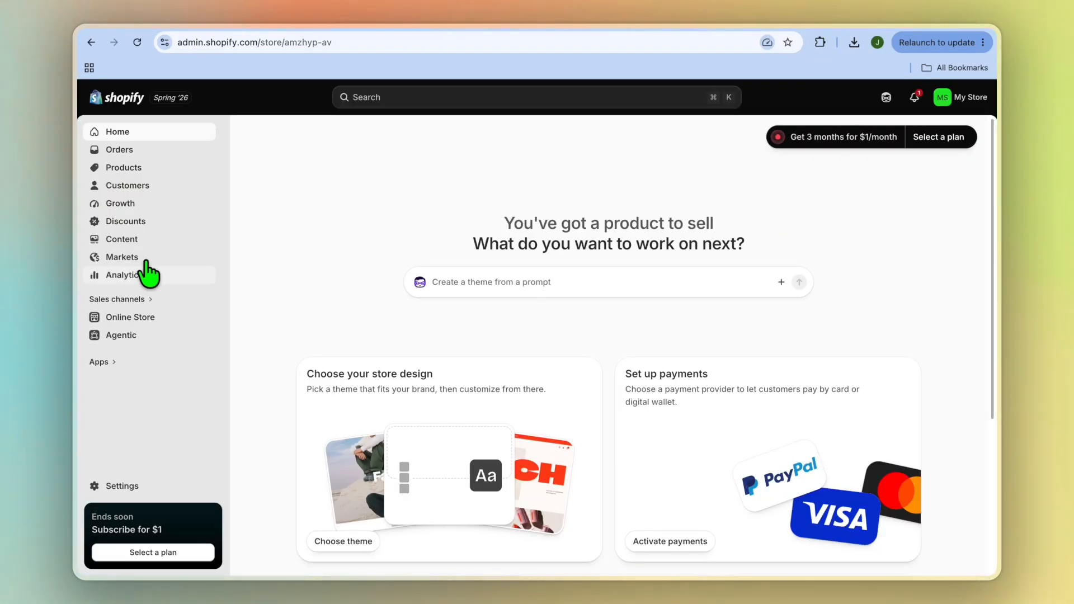
left_click(139, 169)
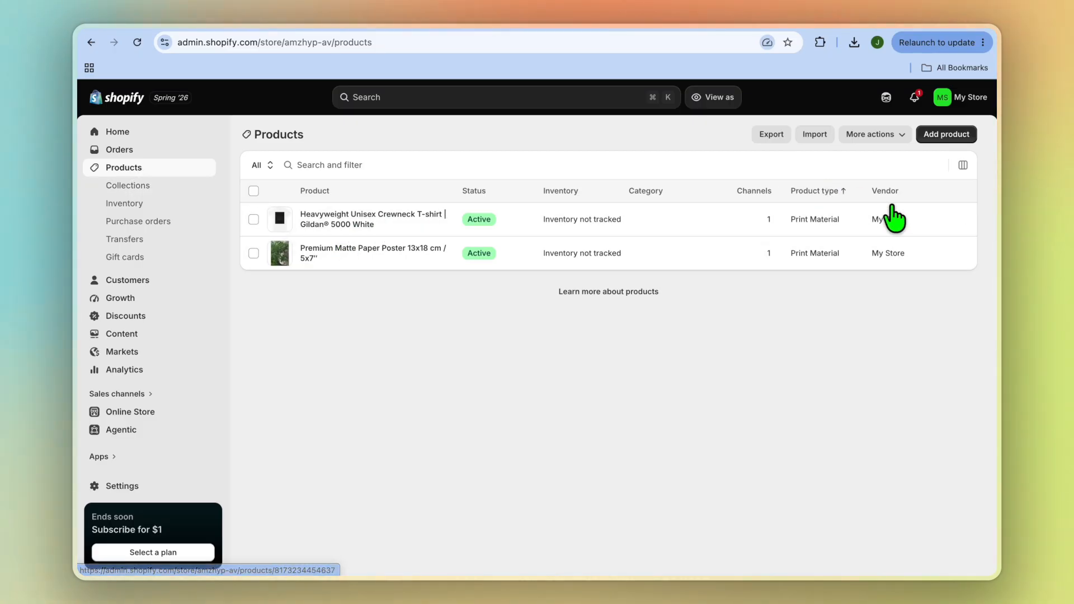
left_click(962, 219)
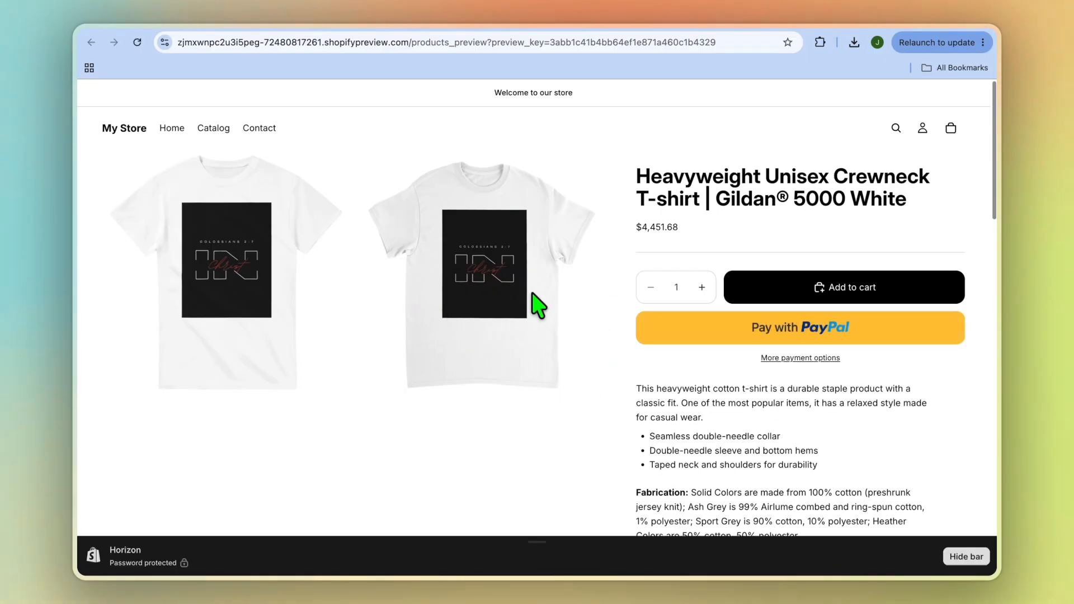
scroll(592, 256, "down", 2)
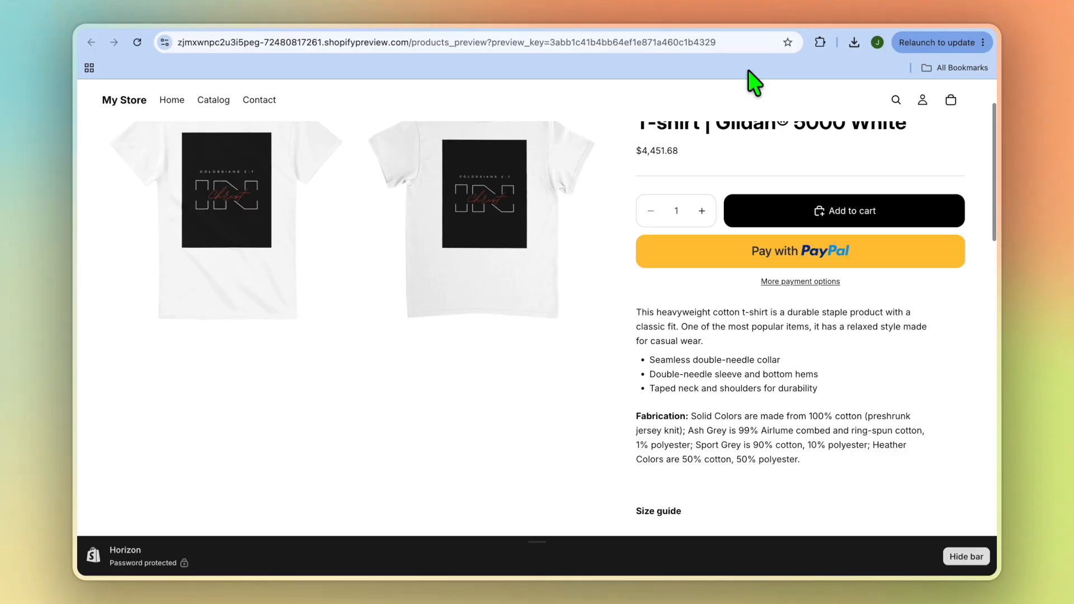
Step: Switch back to Gelato and add the Premium Tote Bag from the catalog's Tote Bags category to the My Store shop
left_click(783, 30)
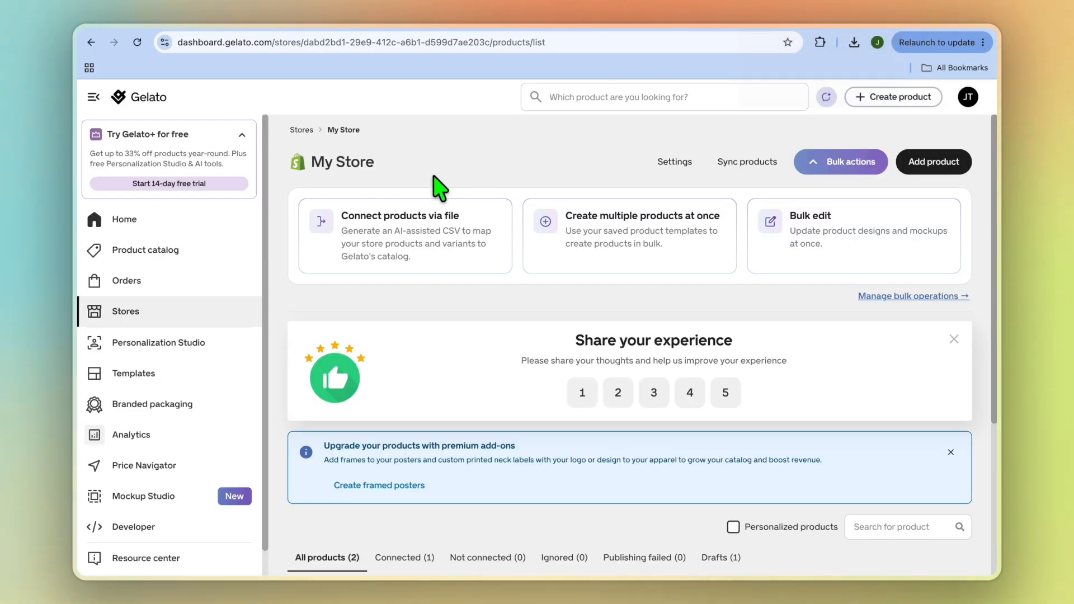
left_click(180, 257)
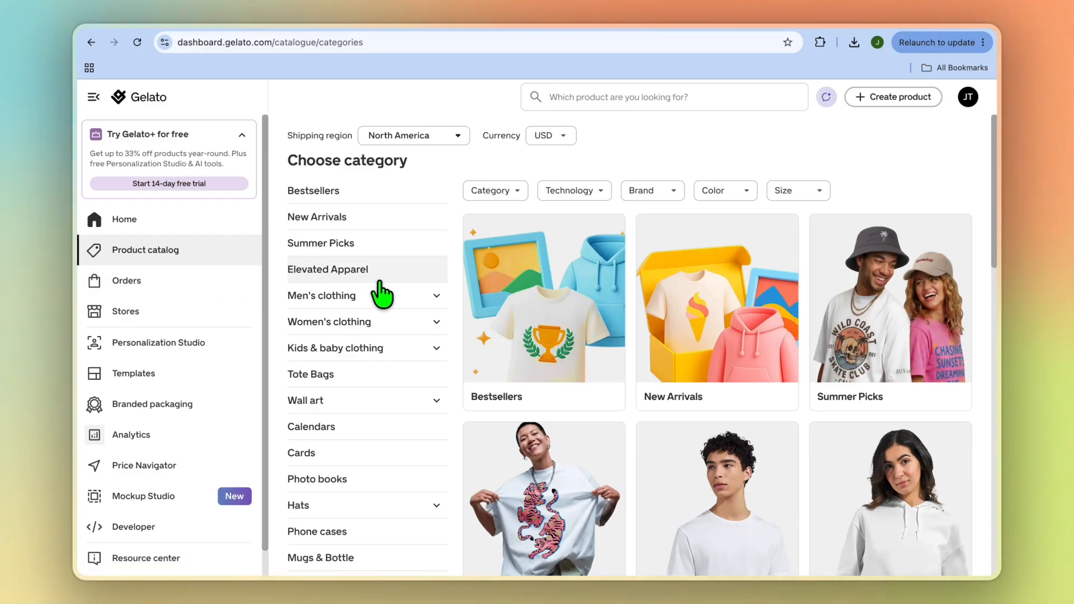
left_click(386, 374)
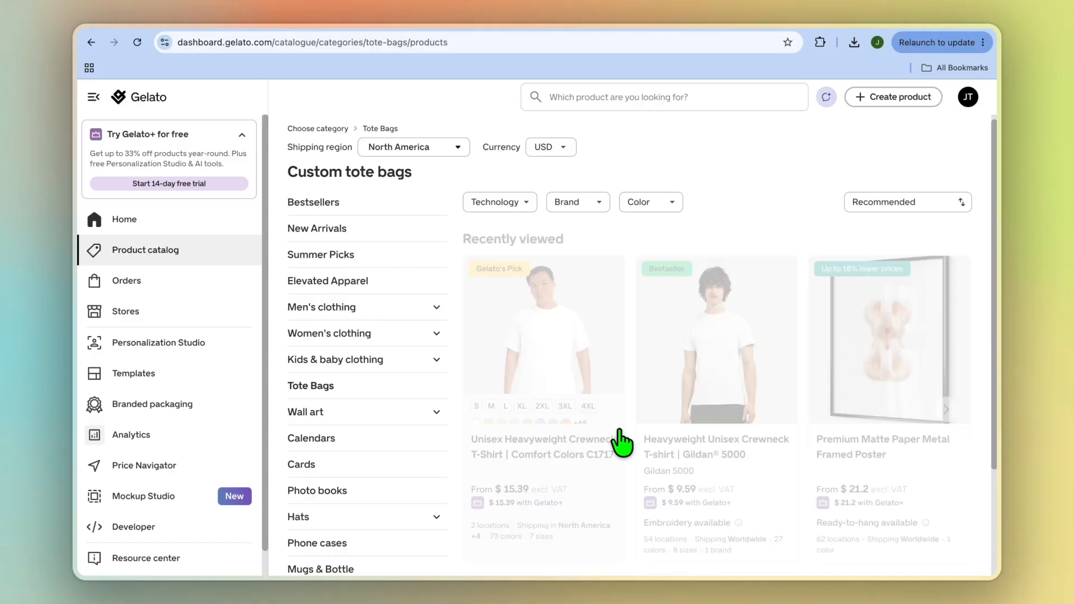
left_click(549, 331)
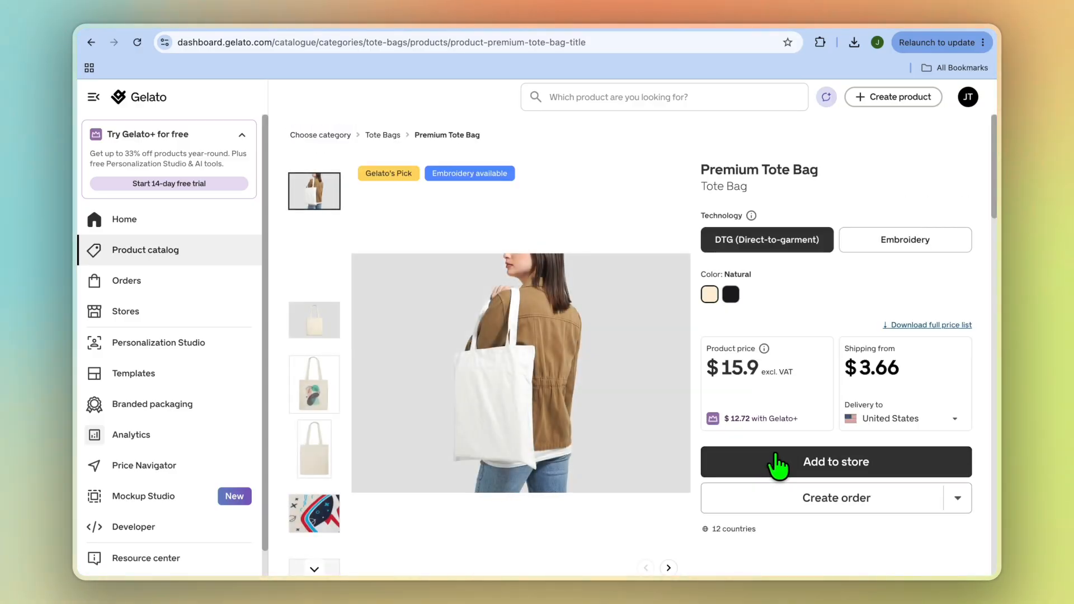
left_click(777, 462)
left_click(510, 380)
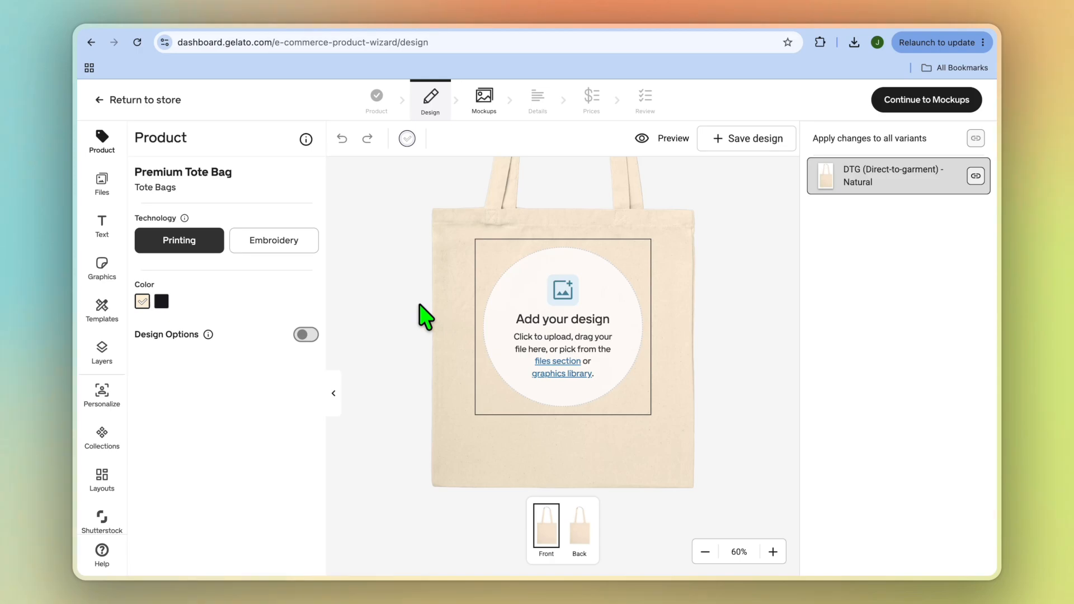
Step: Place the previously uploaded black Colossians 2:7 Christ design in the print area on the tote bag's front
left_click(95, 193)
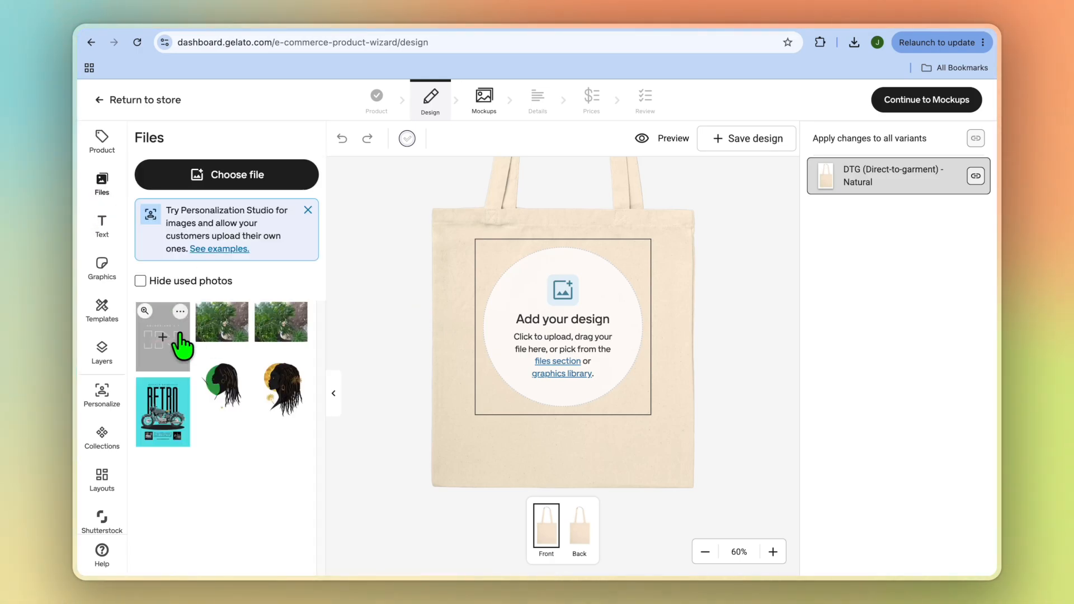
left_click(167, 336)
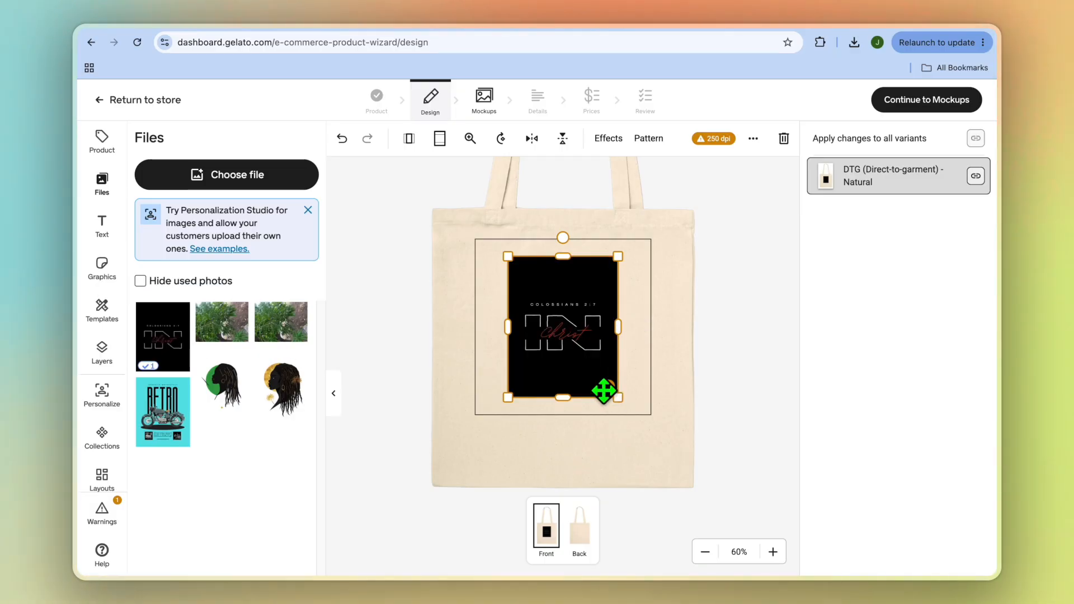